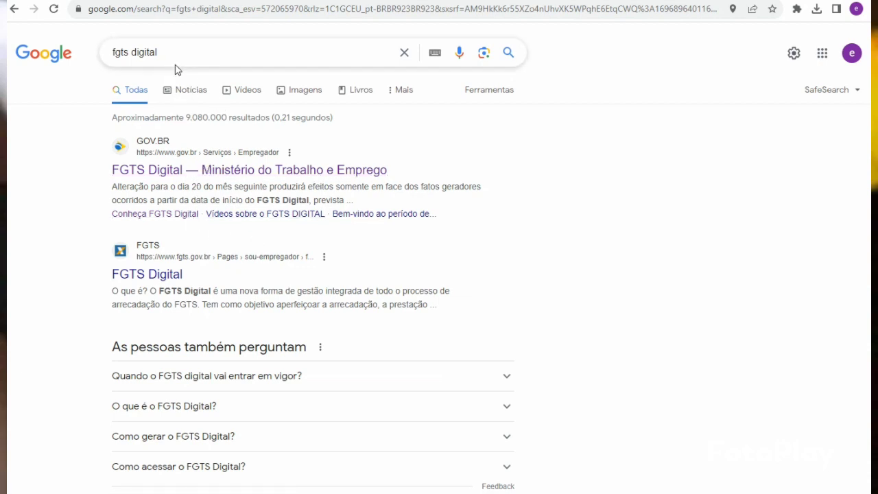
Open the Ministério do Trabalho e Emprego page for FGTS Digital from the search results and review the 10/11/2023 entry in its agenda
{"action": "left_click", "coordinate": [170, 175]}
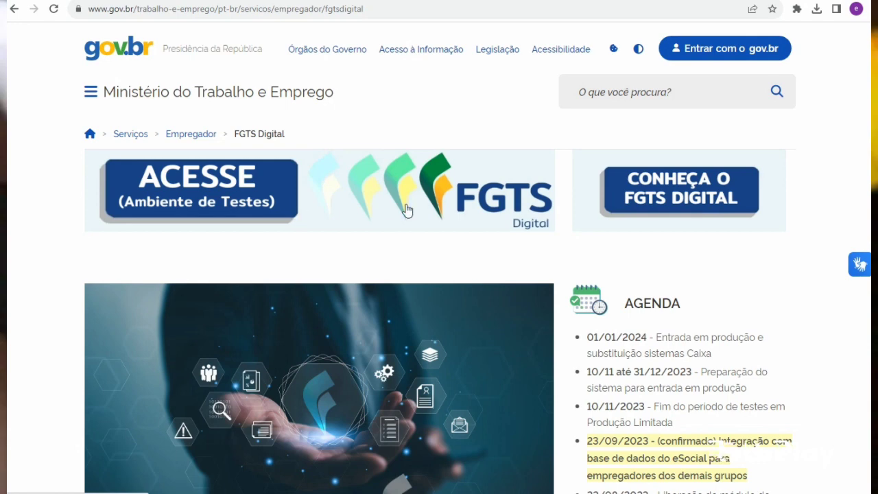
{"action": "scroll", "coordinate": [407, 210], "scroll_direction": "down", "scroll_amount": 1}
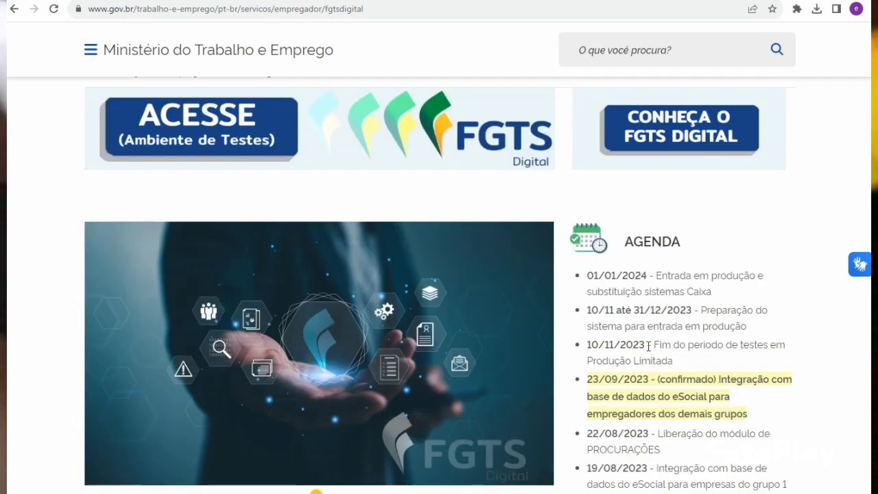
{"action": "left_click_drag", "start_coordinate": [662, 345], "coordinate": [705, 344]}
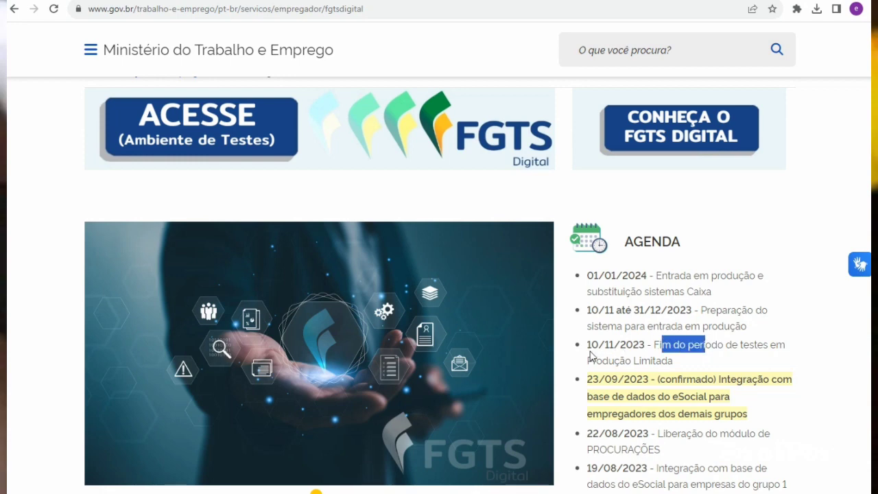
{"action": "left_click_drag", "start_coordinate": [587, 344], "coordinate": [637, 350]}
{"action": "scroll", "coordinate": [563, 366], "scroll_direction": "up", "scroll_amount": 1}
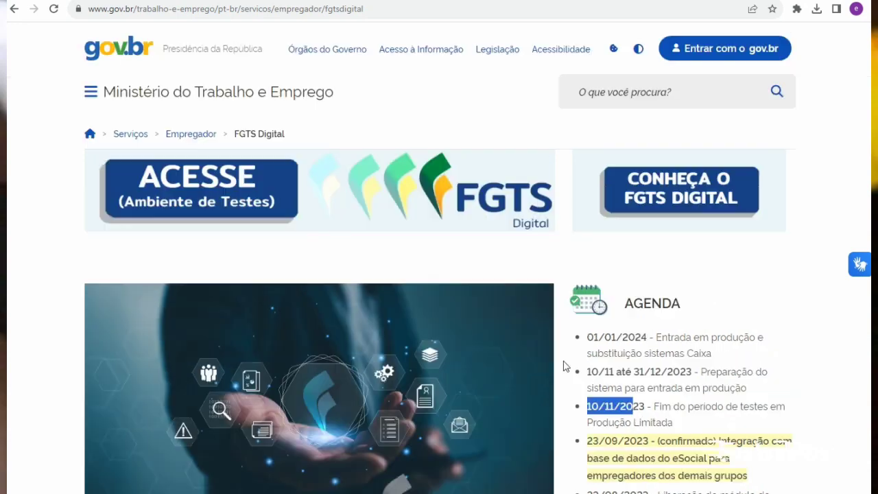
{"action": "scroll", "coordinate": [563, 365], "scroll_direction": "down", "scroll_amount": 1}
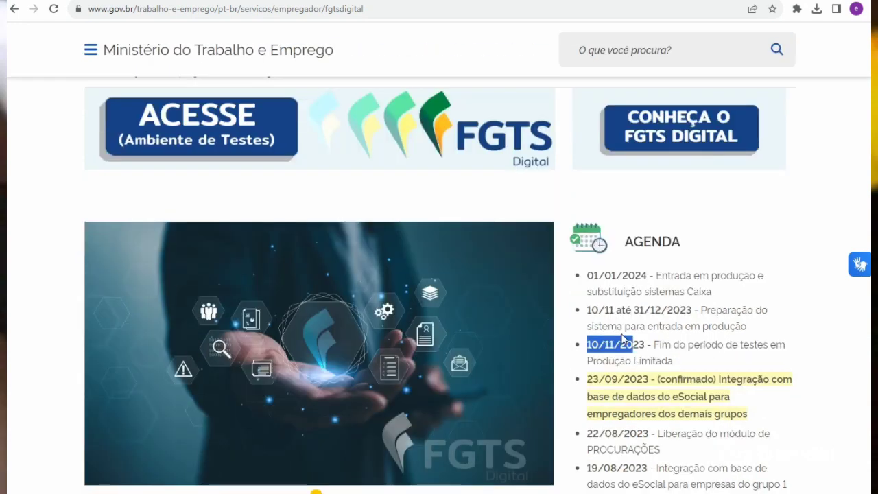
{"action": "scroll", "coordinate": [624, 339], "scroll_direction": "up", "scroll_amount": 1}
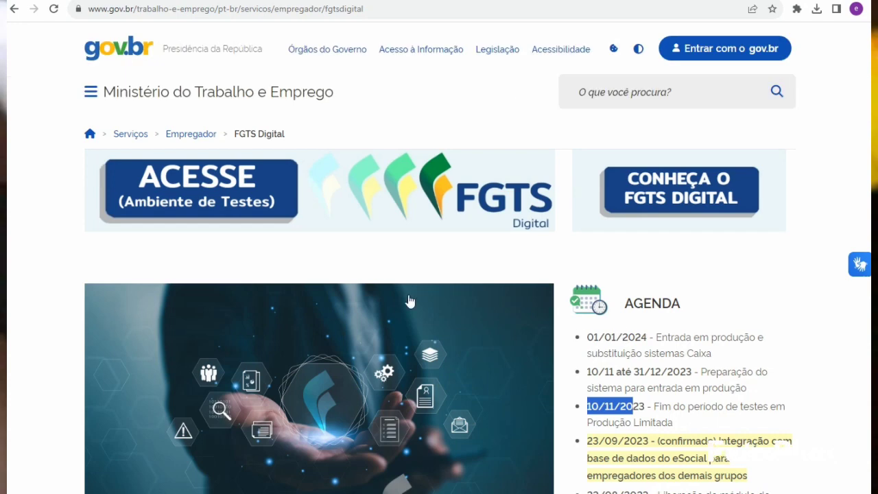
Enter the FGTS Digital test environment and sign in through gov.br with a digital certificate
{"action": "left_click", "coordinate": [227, 201]}
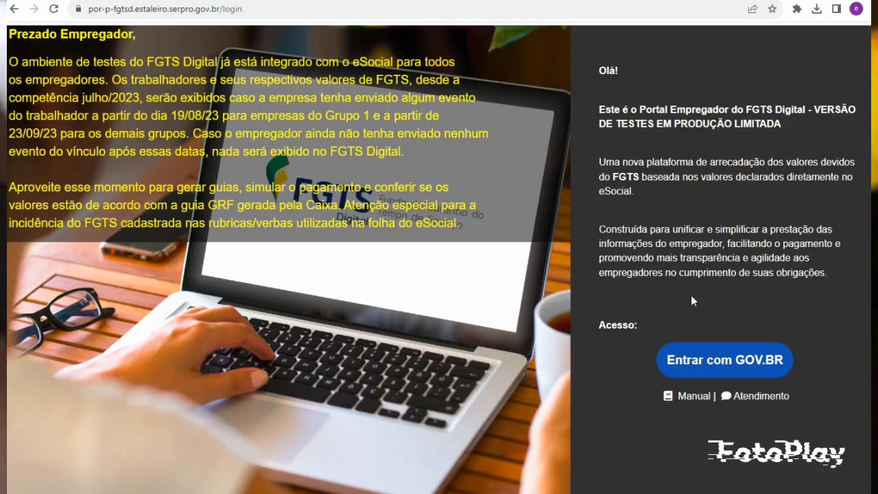
{"action": "left_click", "coordinate": [691, 361]}
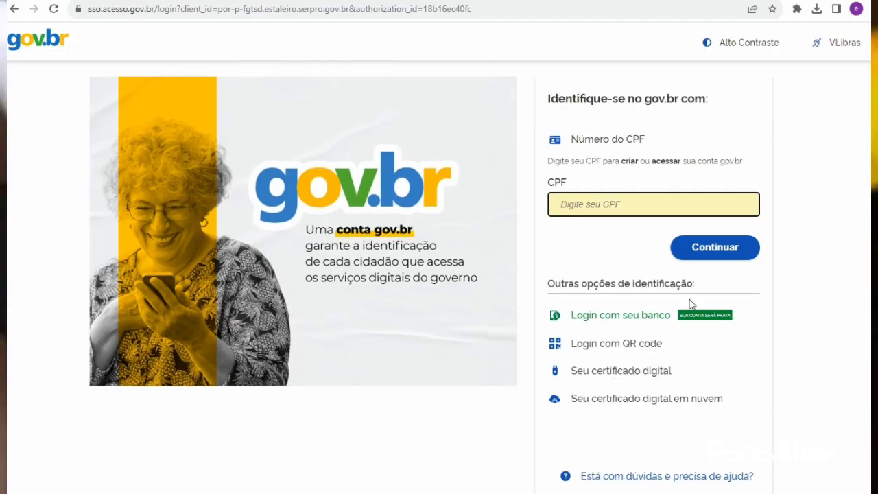
{"action": "left_click", "coordinate": [635, 378]}
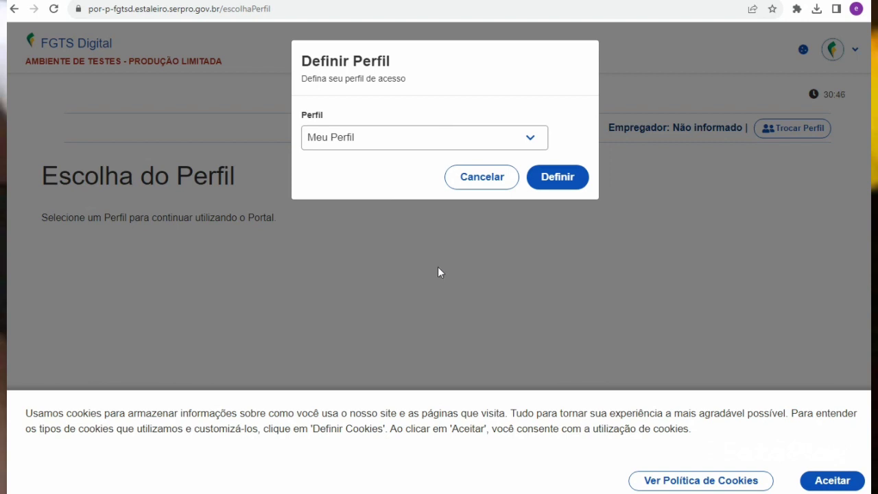
Define the access profile as Meu Perfil
{"action": "left_click", "coordinate": [529, 139]}
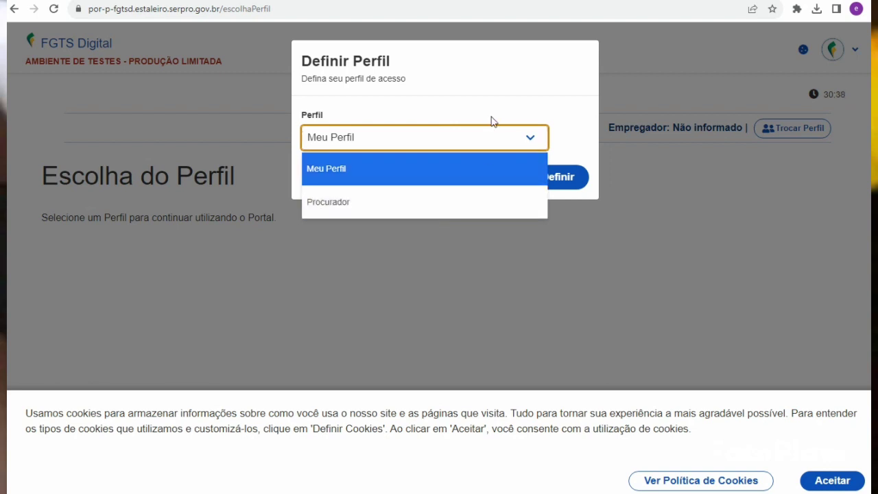
{"action": "left_click", "coordinate": [462, 179]}
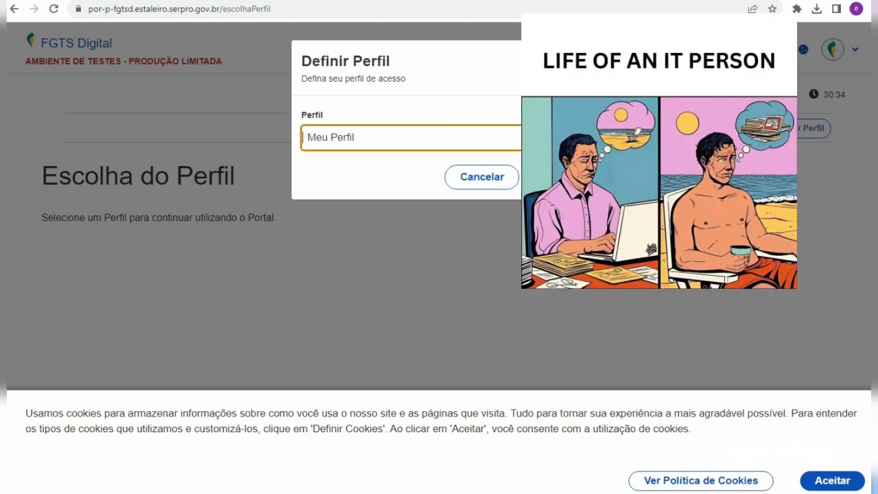
{"action": "left_click", "coordinate": [552, 177]}
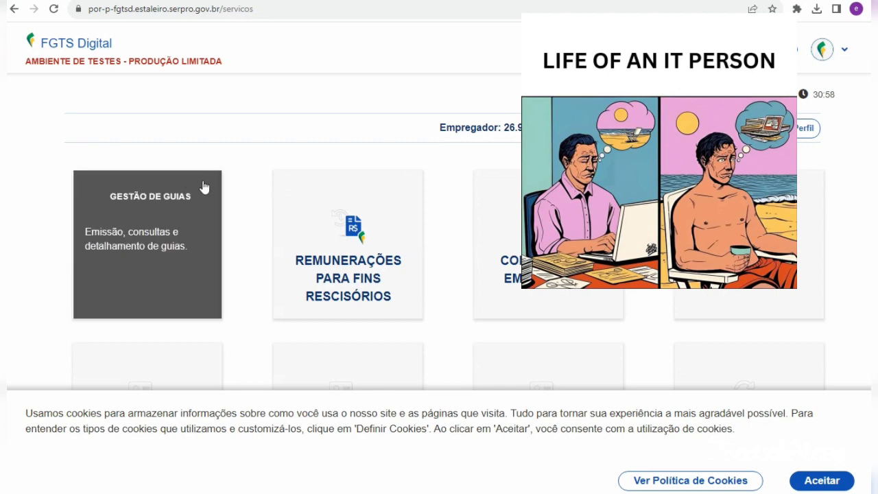
Open Emissão de Guia Rápida within Gestão de Guias, acknowledging the payment simulation notice
{"action": "scroll", "coordinate": [445, 229], "scroll_direction": "down", "scroll_amount": 2}
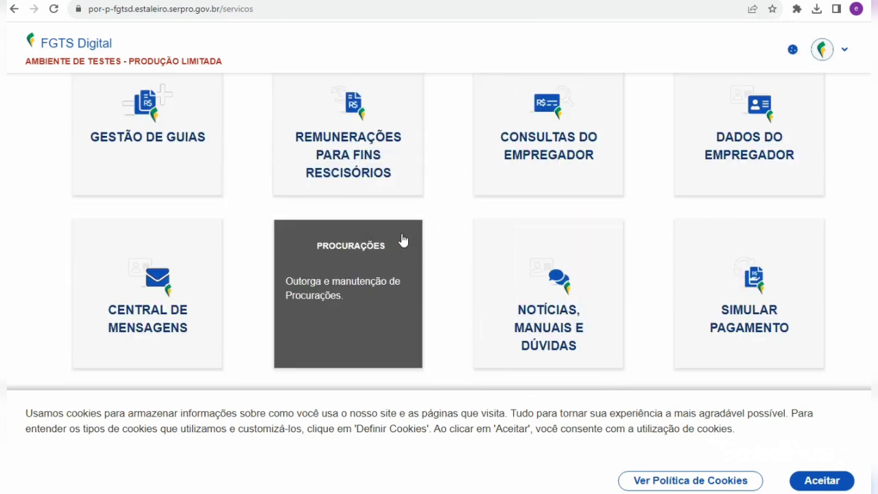
{"action": "scroll", "coordinate": [394, 247], "scroll_direction": "down", "scroll_amount": 2}
{"action": "scroll", "coordinate": [273, 239], "scroll_direction": "up", "scroll_amount": 3}
{"action": "scroll", "coordinate": [274, 239], "scroll_direction": "up", "scroll_amount": 1}
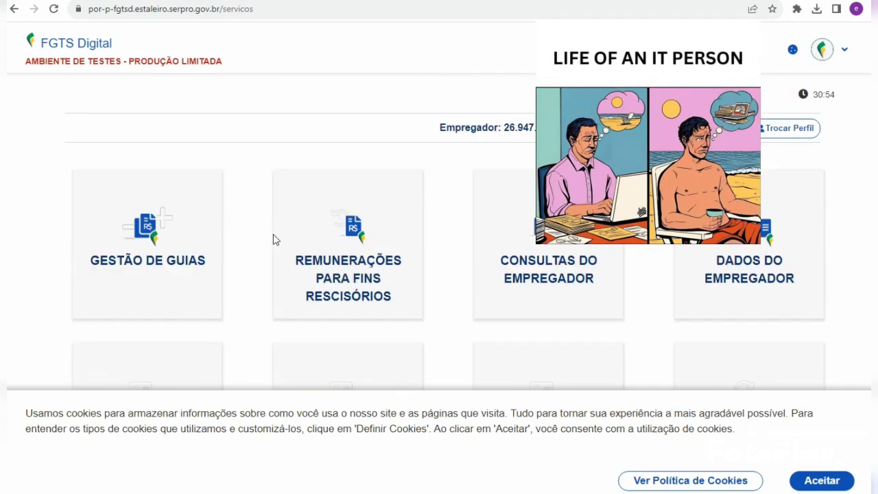
{"action": "scroll", "coordinate": [480, 247], "scroll_direction": "down", "scroll_amount": 3}
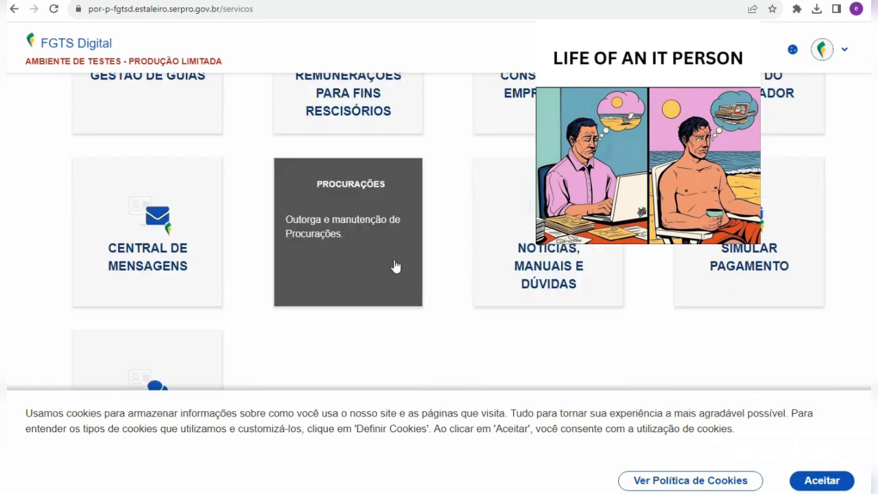
{"action": "scroll", "coordinate": [384, 264], "scroll_direction": "up", "scroll_amount": 2}
{"action": "left_click", "coordinate": [166, 185]}
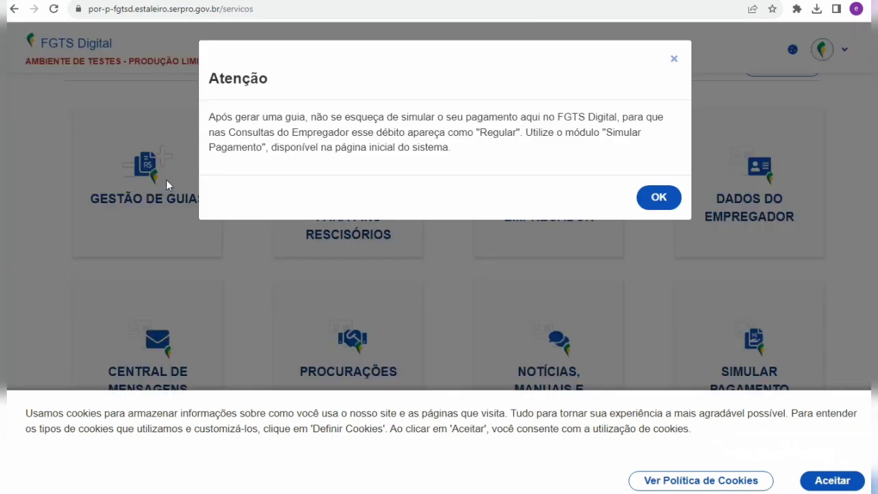
{"action": "left_click", "coordinate": [657, 199]}
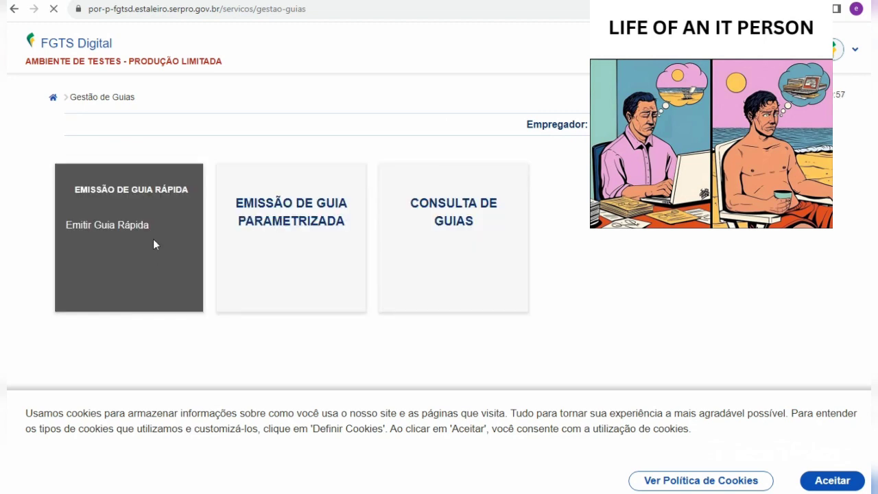
{"action": "left_click", "coordinate": [153, 243]}
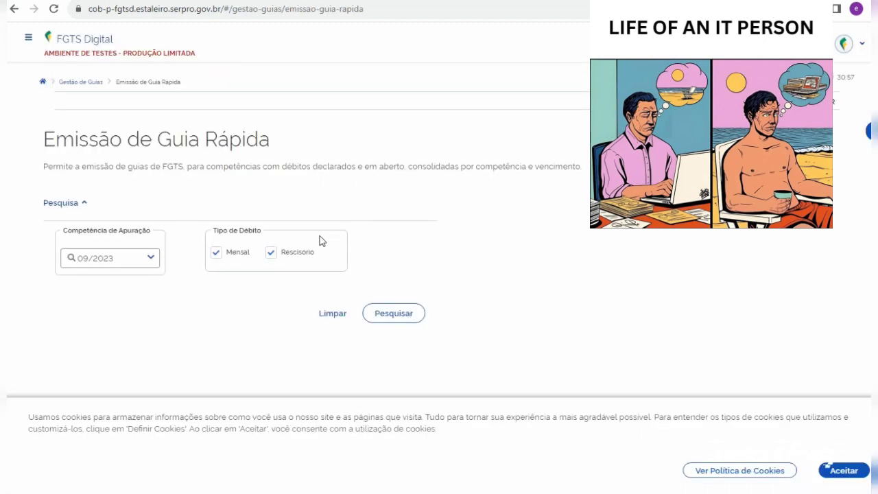
Search the open FGTS debts for competência 07/2023 and accept the site's cookies
{"action": "left_click", "coordinate": [147, 258]}
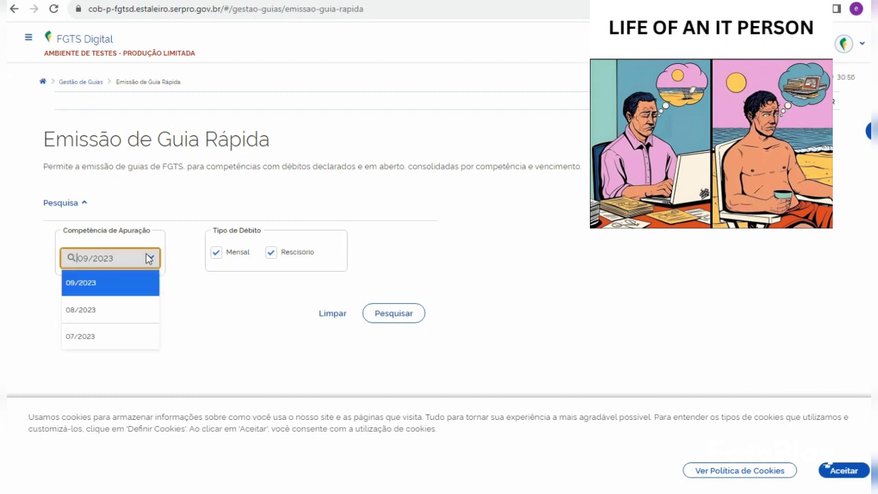
{"action": "left_click", "coordinate": [138, 343]}
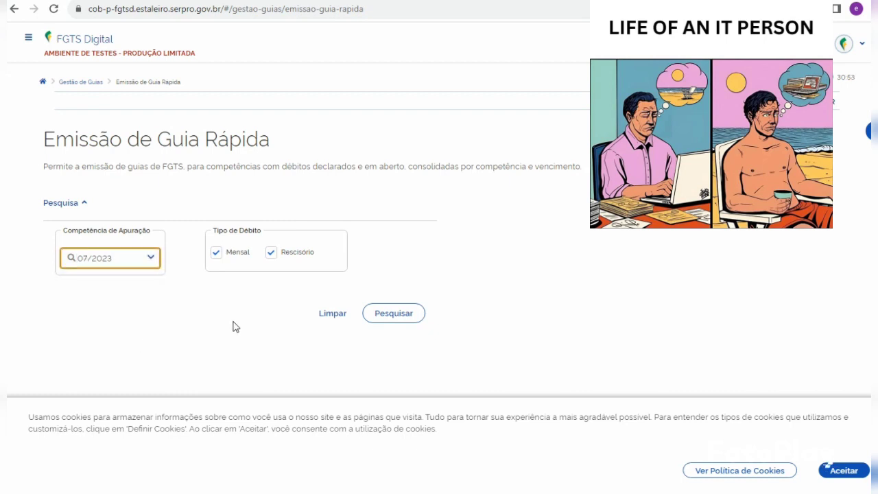
{"action": "left_click", "coordinate": [388, 315]}
{"action": "scroll", "coordinate": [389, 319], "scroll_direction": "down", "scroll_amount": 2}
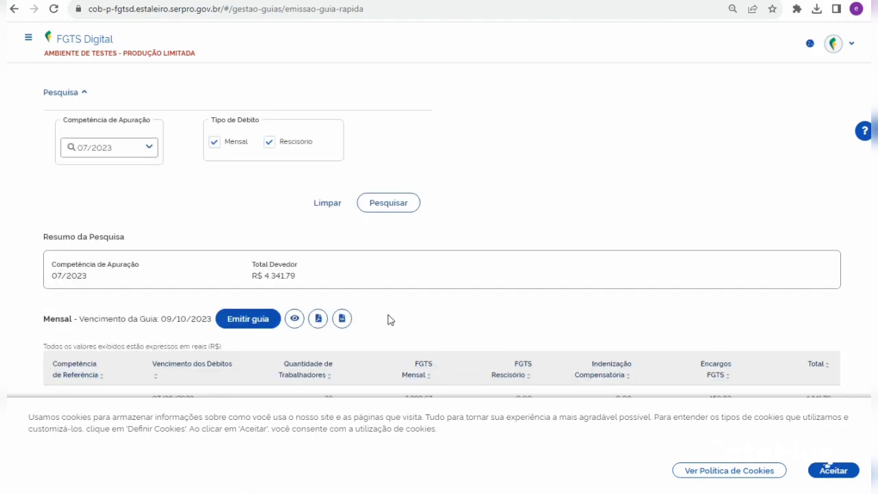
{"action": "left_click", "coordinate": [834, 470]}
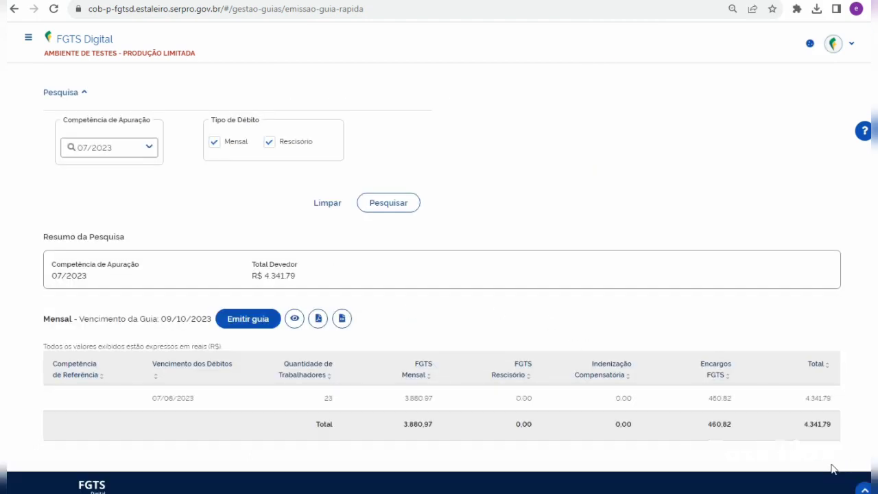
Search the open FGTS debts for competência 08/2023, keeping both Mensal and Rescisório debt types
{"action": "left_click", "coordinate": [144, 147]}
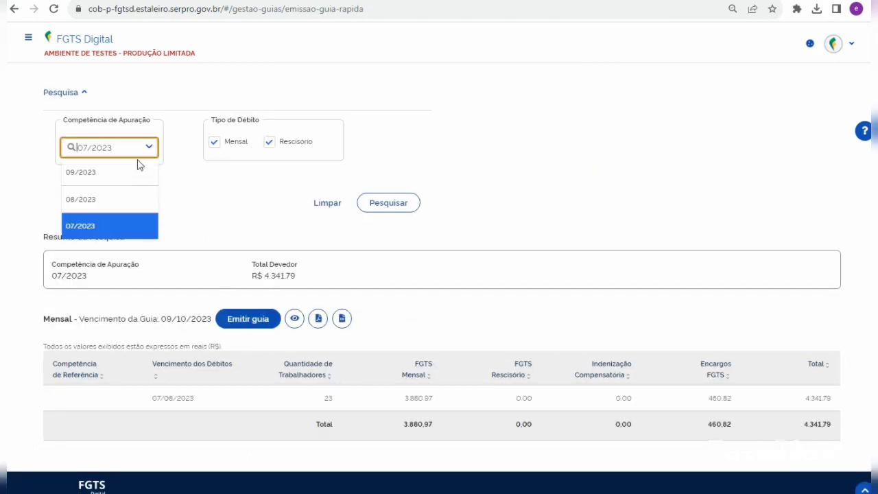
{"action": "left_click", "coordinate": [126, 199]}
{"action": "left_click", "coordinate": [415, 207]}
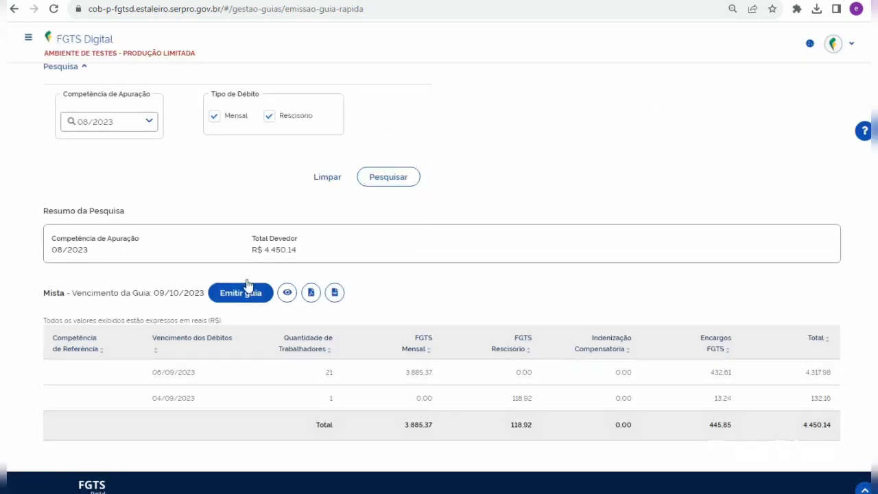
Search the open FGTS debts for competência 09/2023
{"action": "left_click", "coordinate": [144, 123]}
{"action": "left_click", "coordinate": [133, 147]}
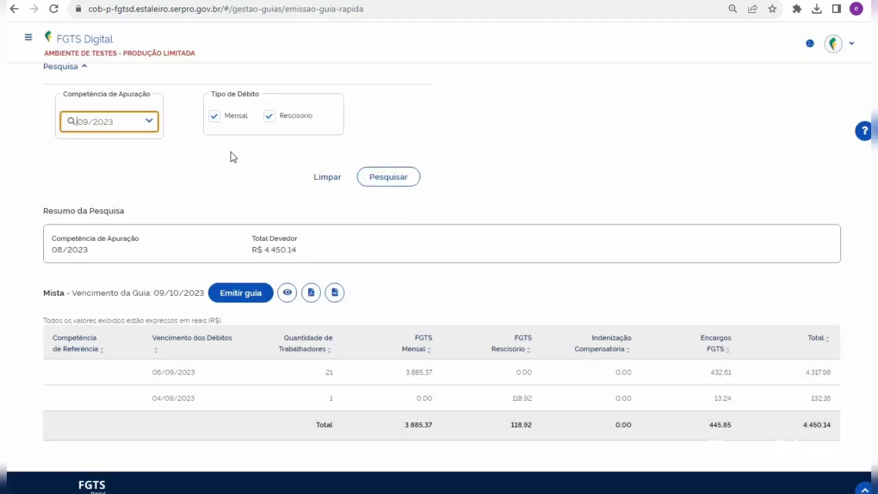
{"action": "left_click", "coordinate": [411, 179]}
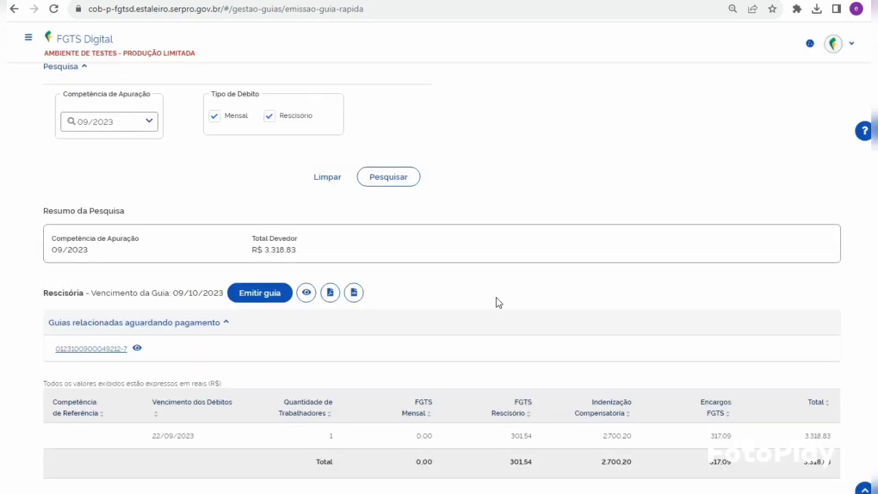
Copy the number of the related rescisória guide awaiting payment
{"action": "scroll", "coordinate": [498, 303], "scroll_direction": "down", "scroll_amount": 1}
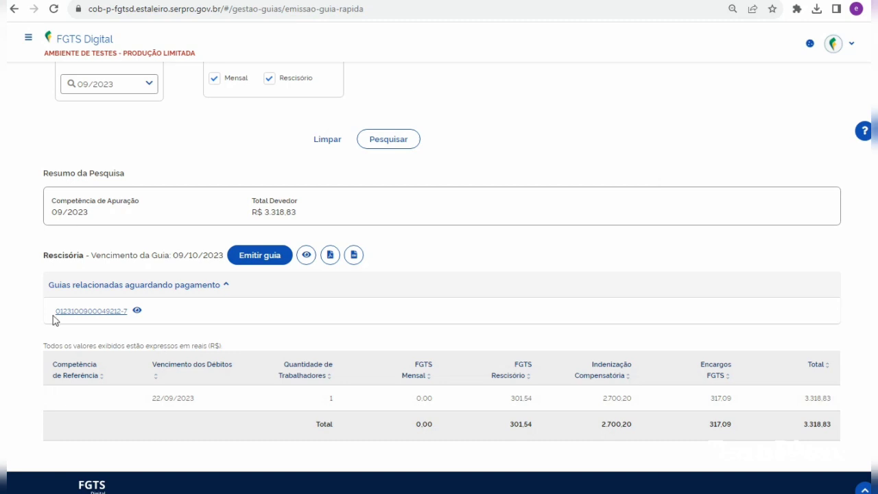
{"action": "left_click_drag", "start_coordinate": [55, 319], "coordinate": [89, 308]}
{"action": "key", "text": "ctrl+c"}
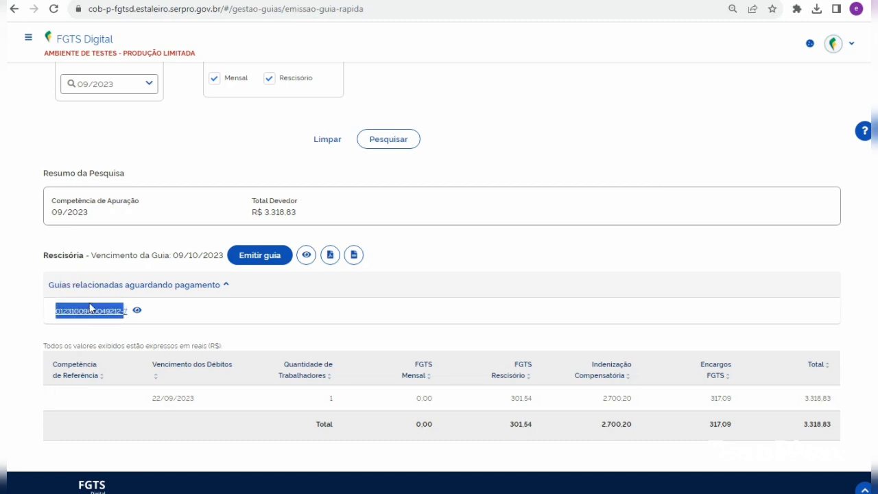
{"action": "right_click", "coordinate": [114, 310]}
{"action": "left_click", "coordinate": [117, 319]}
Open Consulta de Guias and search the issued guides for competência 09/2023
{"action": "scroll", "coordinate": [309, 270], "scroll_direction": "up", "scroll_amount": 2}
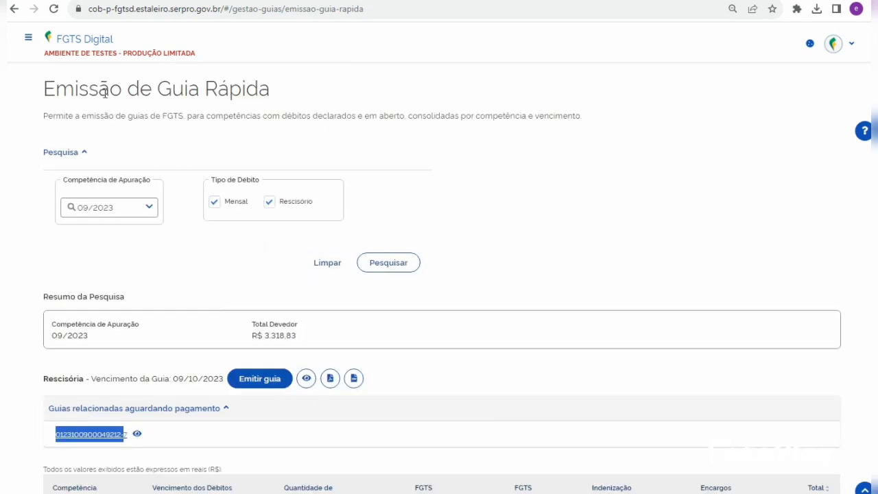
{"action": "left_click", "coordinate": [28, 37]}
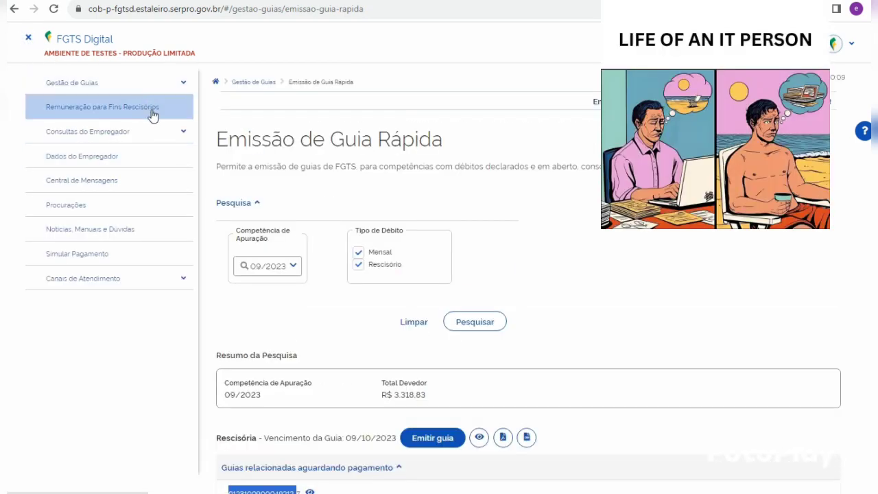
{"action": "left_click", "coordinate": [171, 91]}
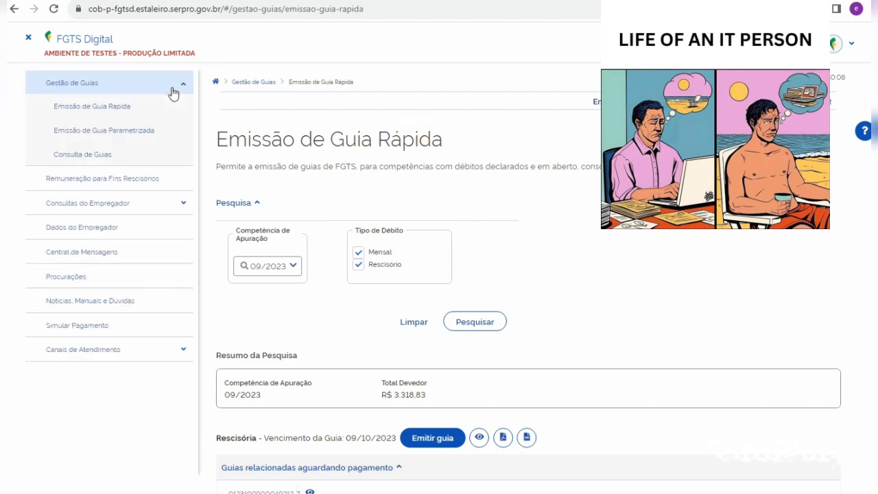
{"action": "left_click", "coordinate": [121, 156]}
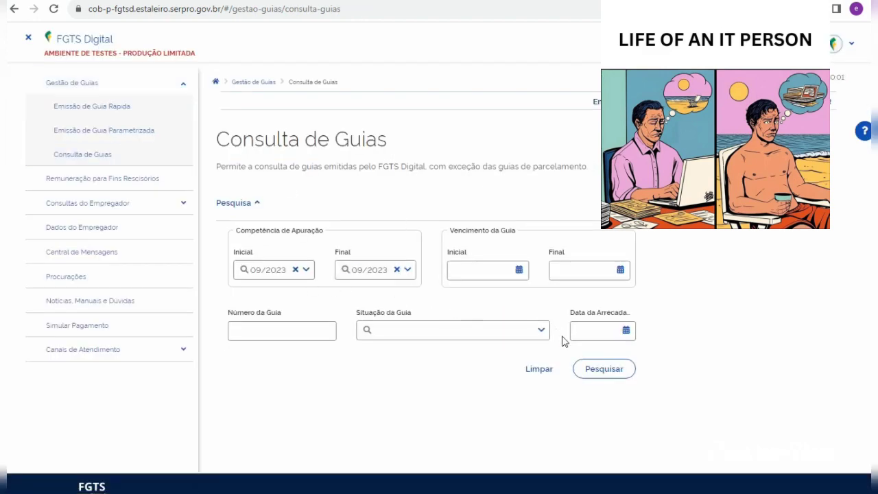
{"action": "left_click", "coordinate": [605, 369]}
{"action": "scroll", "coordinate": [608, 369], "scroll_direction": "down", "scroll_amount": 3}
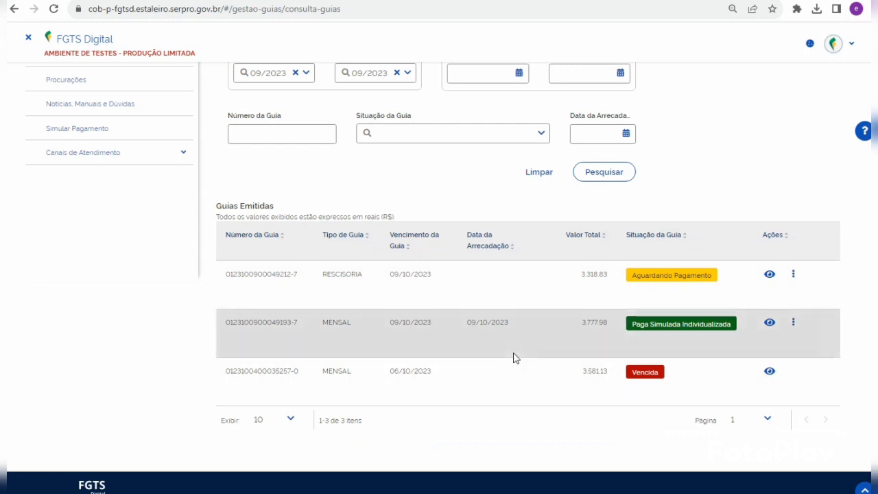
Review the status of the issued guides and open Simular Pagamento
{"action": "scroll", "coordinate": [514, 356], "scroll_direction": "up", "scroll_amount": 2}
{"action": "scroll", "coordinate": [480, 364], "scroll_direction": "down", "scroll_amount": 1}
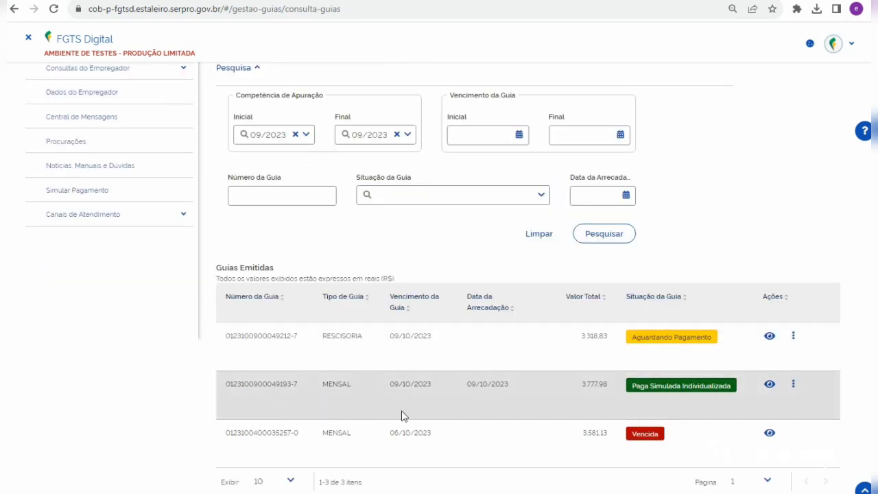
{"action": "left_click", "coordinate": [105, 196]}
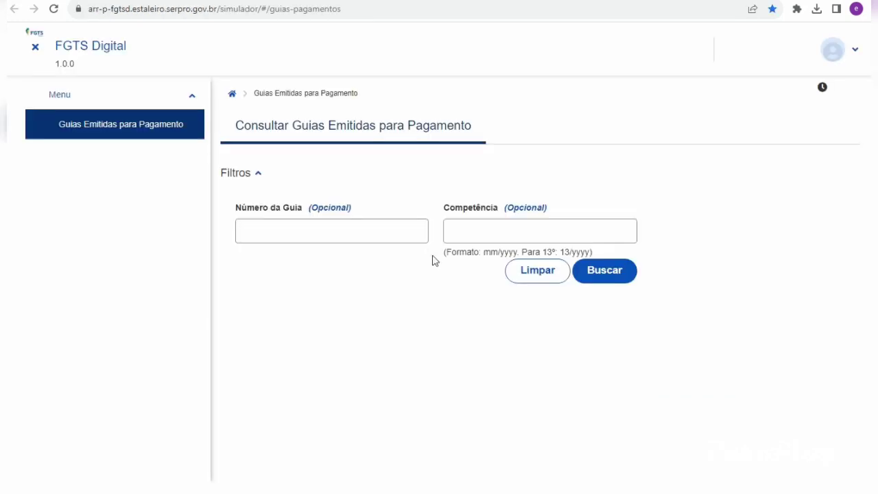
Find the pending rescisória guide in the payment simulator by its copied guide number and select it for payment
{"action": "left_click", "coordinate": [284, 233]}
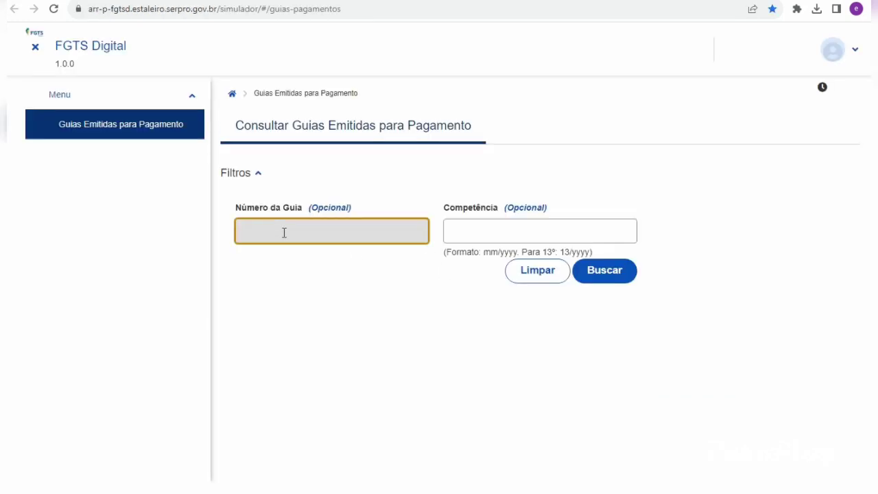
{"action": "key", "text": "ctrl+v"}
{"action": "type", "text": "7"}
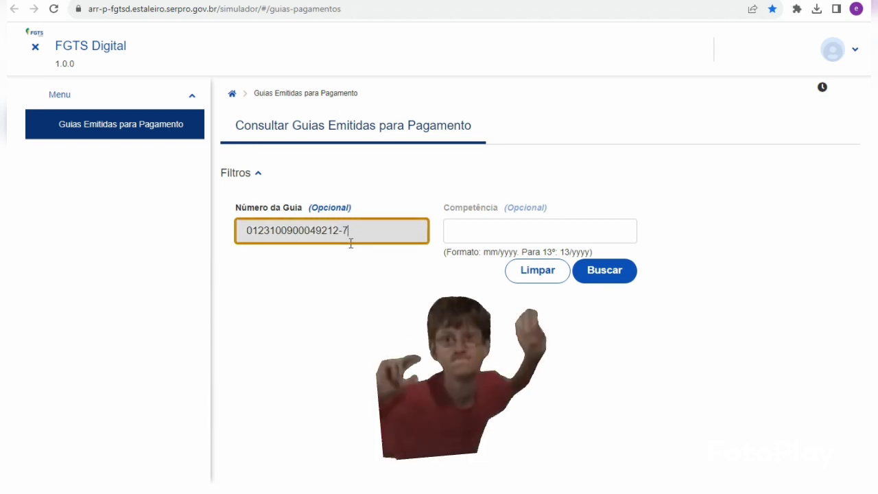
{"action": "left_click", "coordinate": [603, 271]}
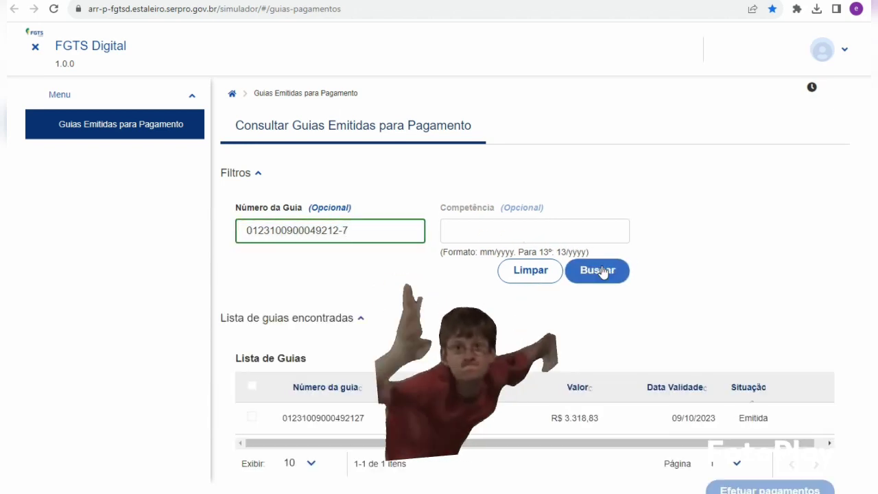
{"action": "scroll", "coordinate": [604, 271], "scroll_direction": "down", "scroll_amount": 1}
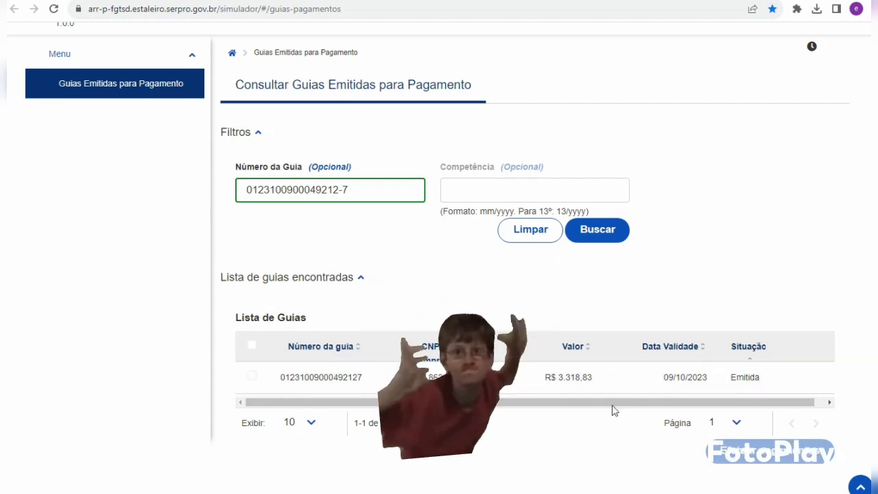
{"action": "left_click", "coordinate": [250, 349]}
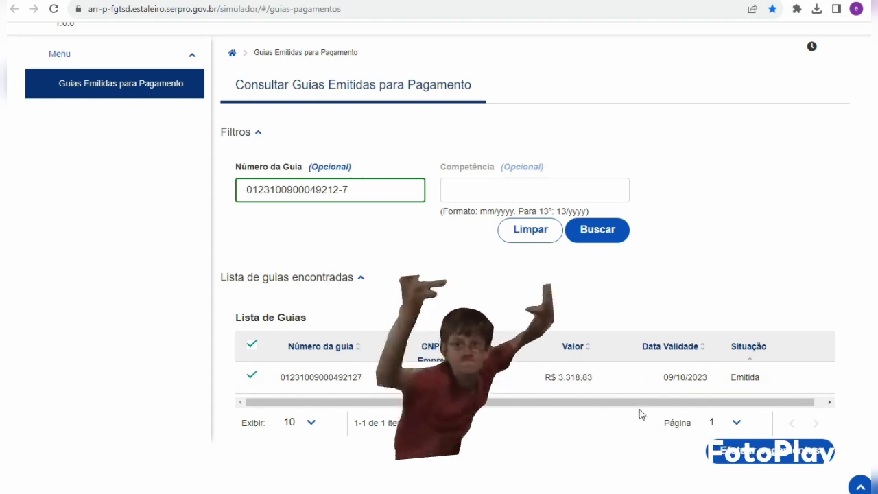
Return to Consulta de Guias and review the status of the guides issued for competência 09/2023
{"action": "scroll", "coordinate": [147, 181], "scroll_direction": "up", "scroll_amount": 1}
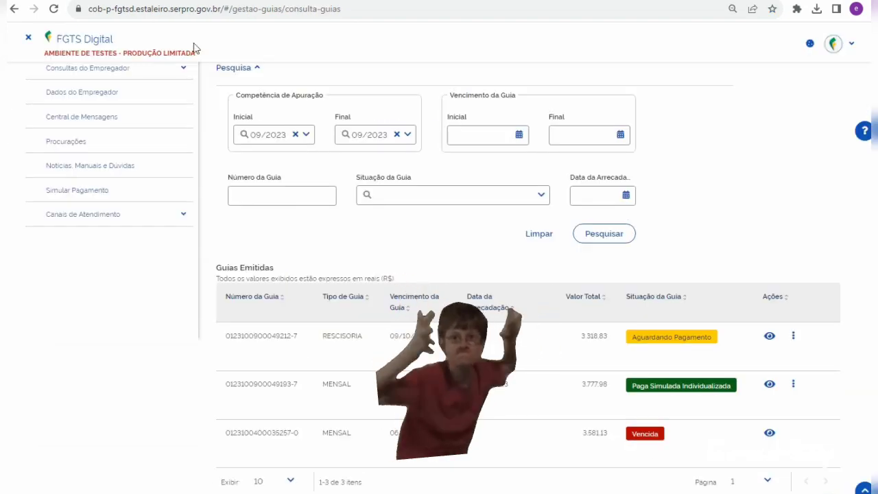
{"action": "scroll", "coordinate": [96, 123], "scroll_direction": "up", "scroll_amount": 4}
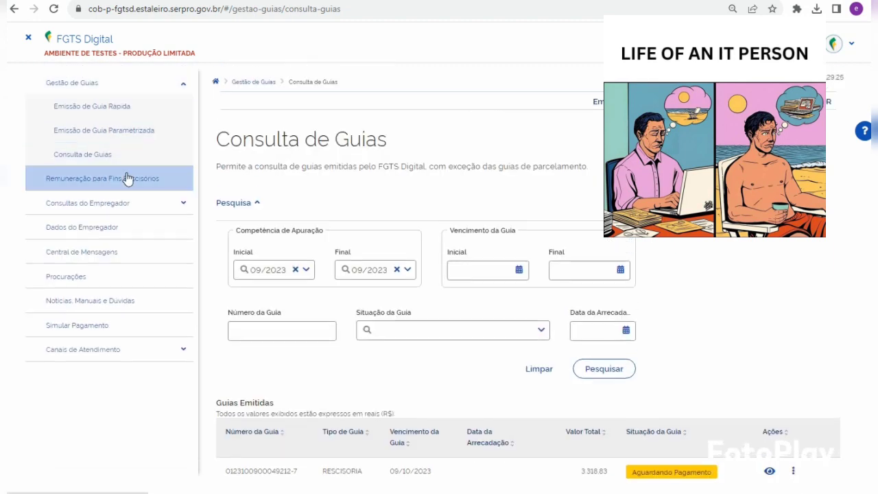
{"action": "left_click", "coordinate": [131, 161]}
{"action": "scroll", "coordinate": [482, 229], "scroll_direction": "down", "scroll_amount": 3}
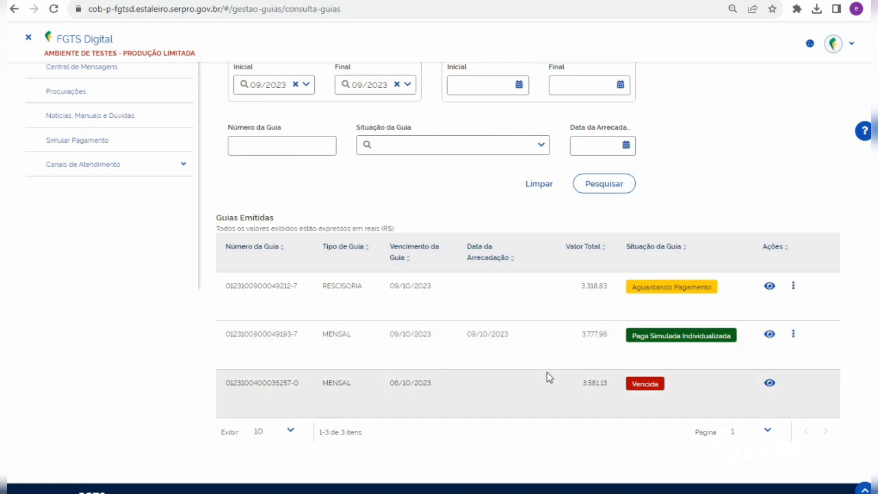
{"action": "scroll", "coordinate": [549, 377], "scroll_direction": "up", "scroll_amount": 3}
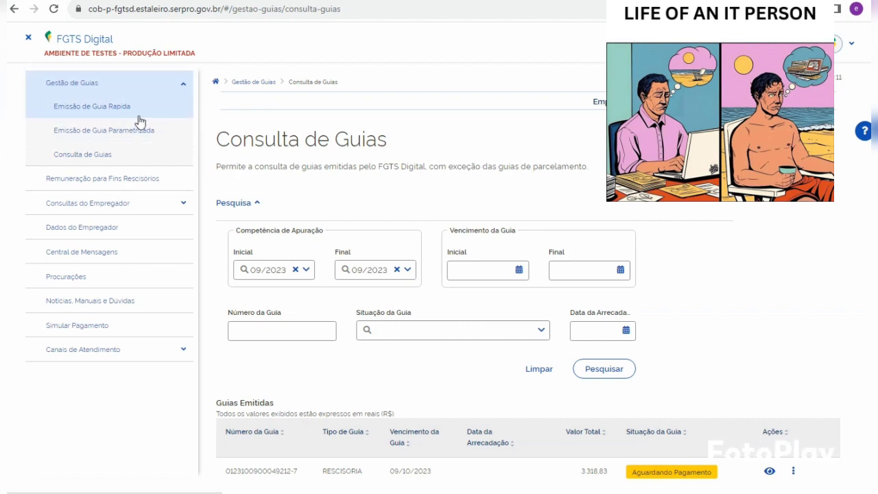
Open Emissão de Guia Rápida, search competência 09/2023 with Mensal and Rescisório debts, and review the open amounts
{"action": "left_click", "coordinate": [85, 88]}
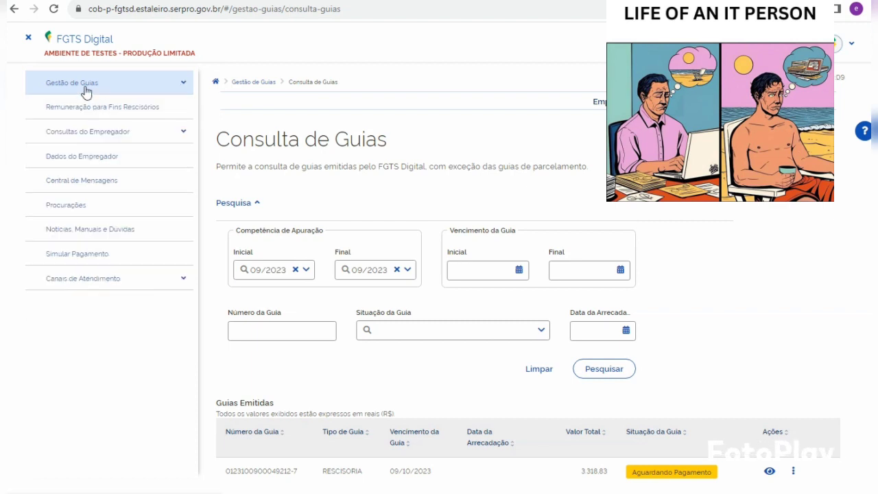
{"action": "left_click", "coordinate": [96, 91]}
{"action": "left_click", "coordinate": [110, 110]}
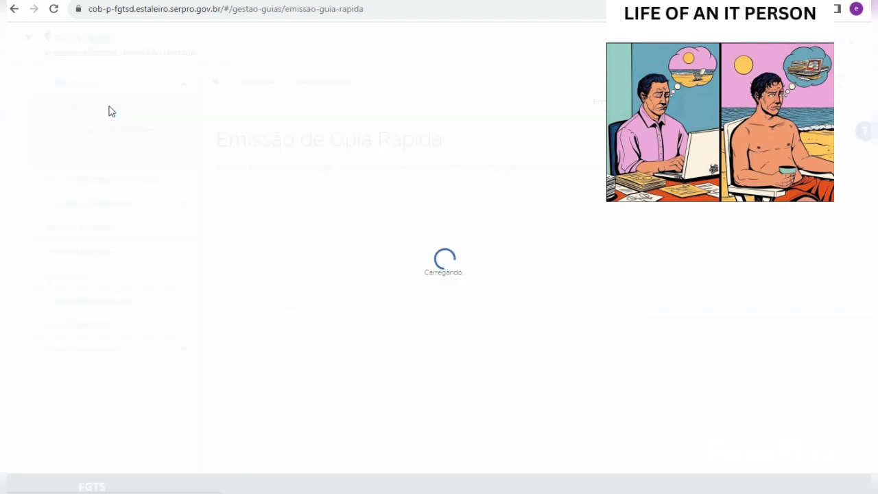
{"action": "left_click", "coordinate": [297, 272]}
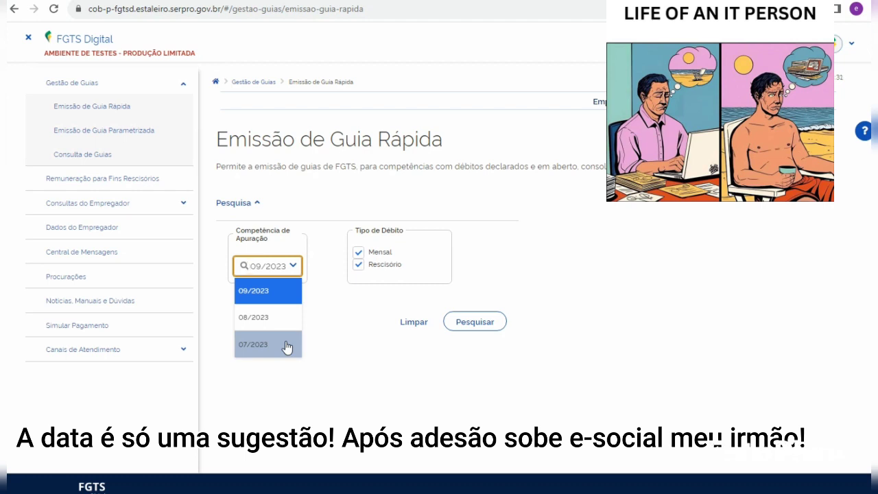
{"action": "left_click", "coordinate": [288, 293]}
{"action": "left_click", "coordinate": [480, 325]}
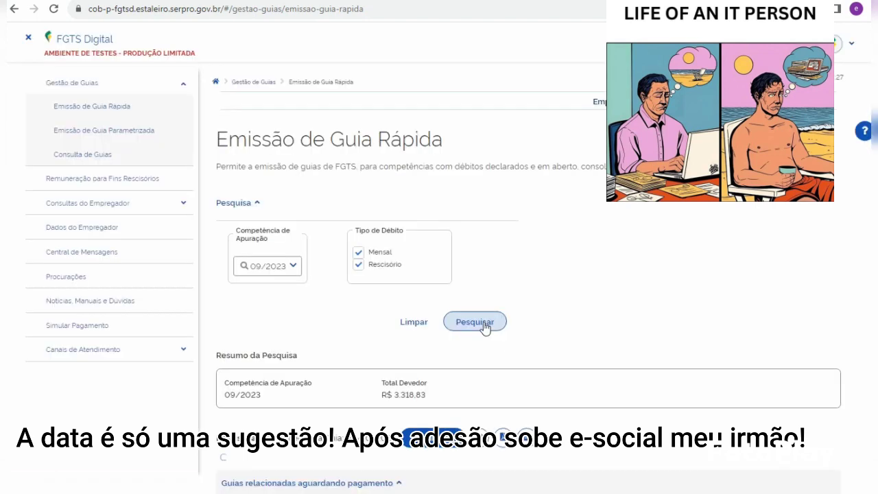
{"action": "scroll", "coordinate": [442, 339], "scroll_direction": "down", "scroll_amount": 1}
{"action": "scroll", "coordinate": [443, 339], "scroll_direction": "down", "scroll_amount": 2}
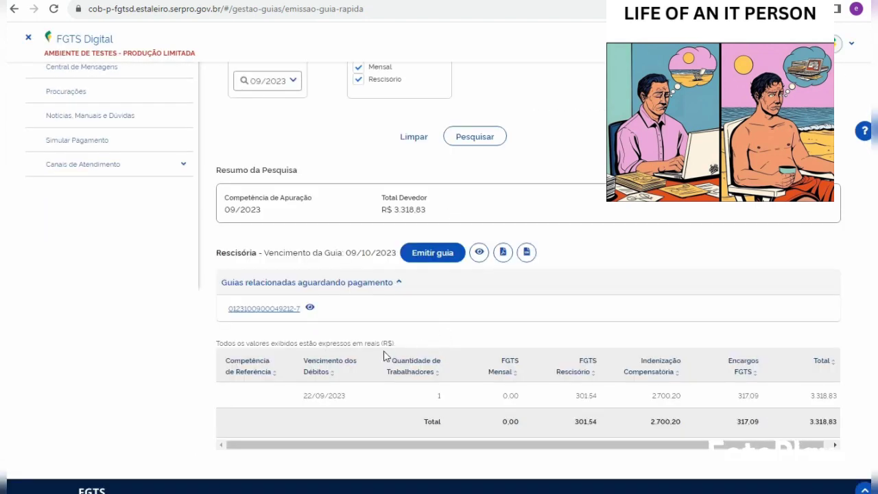
{"action": "scroll", "coordinate": [442, 339], "scroll_direction": "up", "scroll_amount": 3}
Search the open debts for competência 08/2023 and examine the breakdown of the Mista guide
{"action": "left_click", "coordinate": [288, 266]}
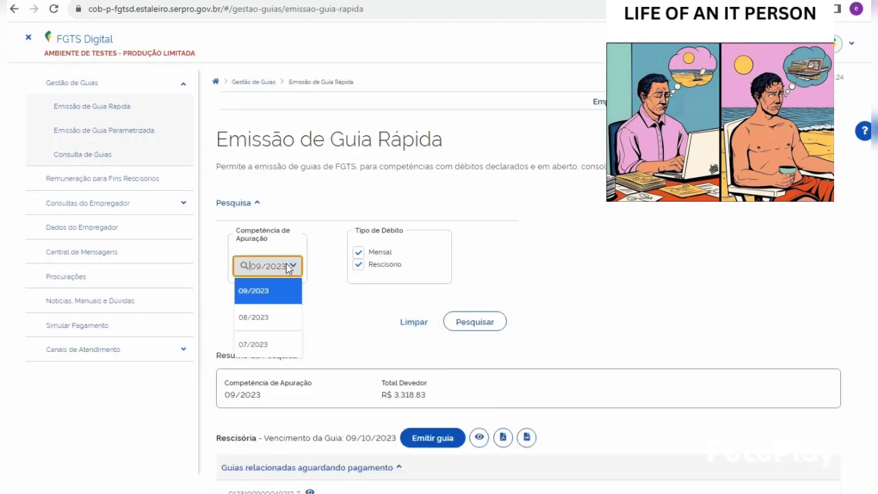
{"action": "left_click", "coordinate": [284, 316]}
{"action": "left_click", "coordinate": [494, 323]}
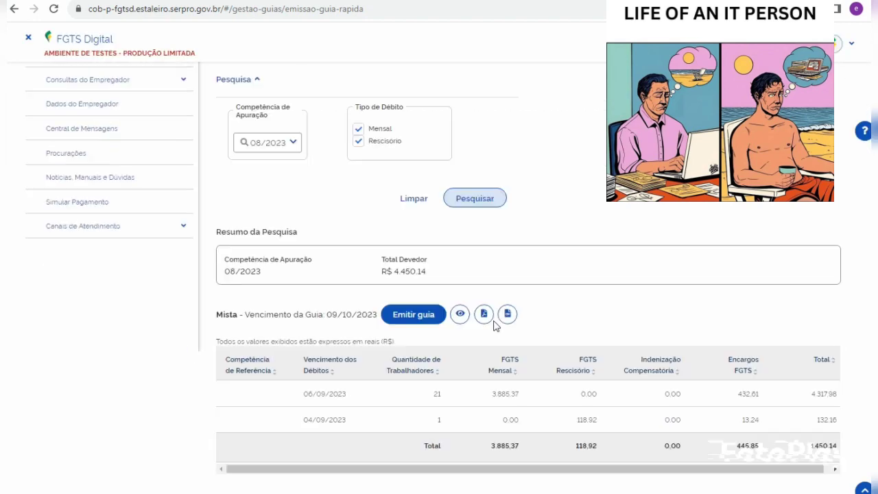
{"action": "scroll", "coordinate": [491, 337], "scroll_direction": "down", "scroll_amount": 3}
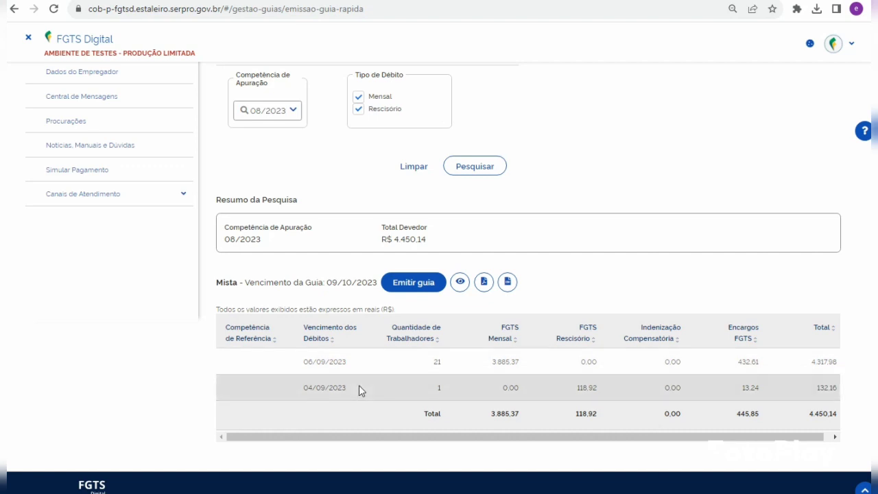
{"action": "scroll", "coordinate": [358, 385], "scroll_direction": "up", "scroll_amount": 1}
{"action": "scroll", "coordinate": [359, 387], "scroll_direction": "down", "scroll_amount": 1}
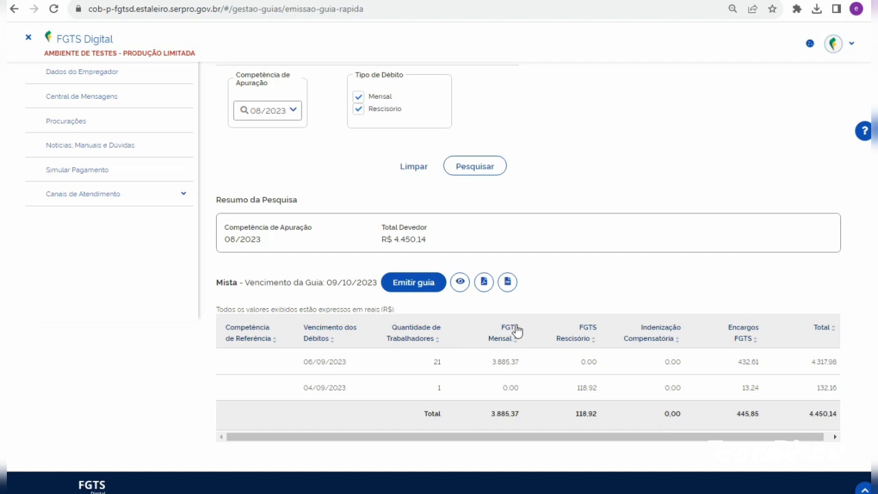
{"action": "scroll", "coordinate": [513, 313], "scroll_direction": "up", "scroll_amount": 2}
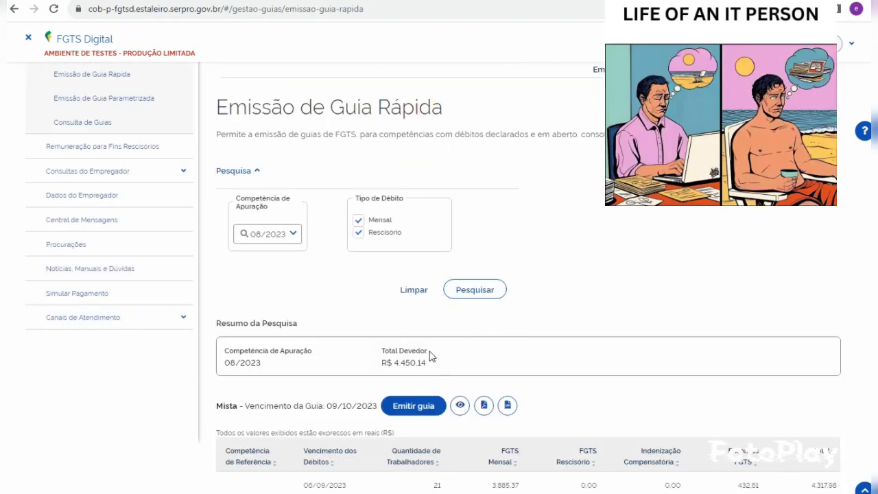
{"action": "left_click", "coordinate": [296, 237]}
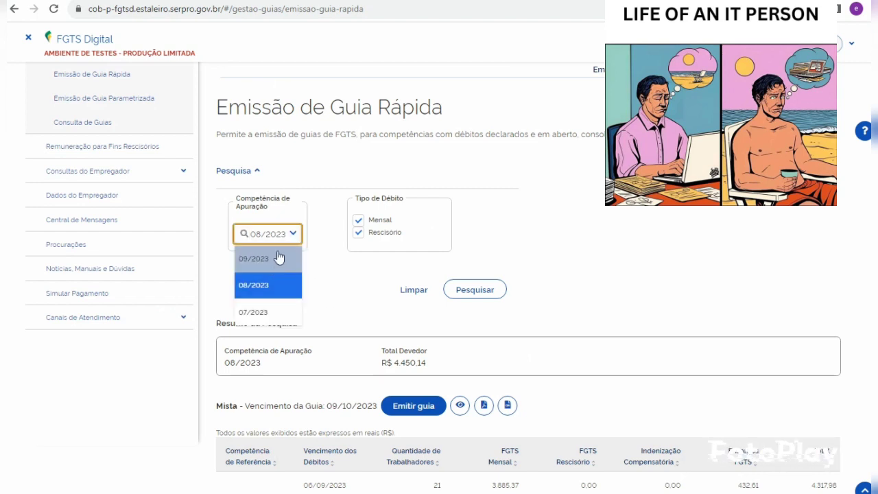
{"action": "scroll", "coordinate": [471, 287], "scroll_direction": "up", "scroll_amount": 1}
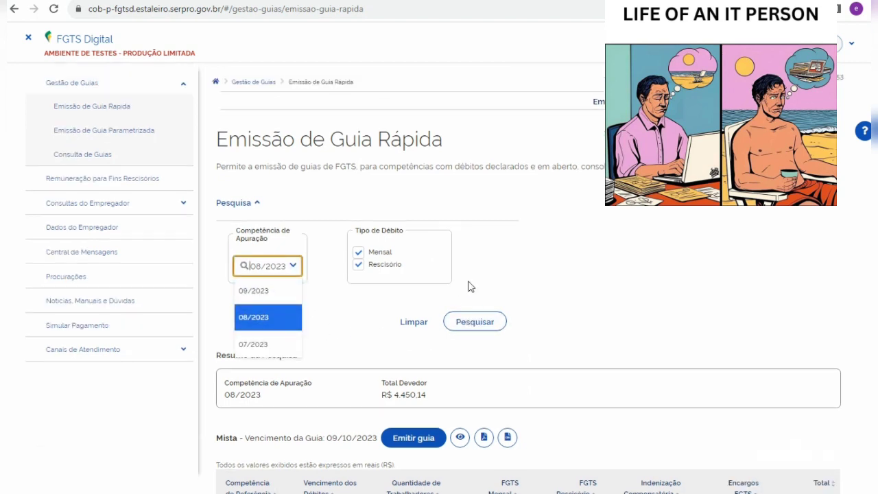
{"action": "key", "text": "Up"}
{"action": "key", "text": "Down"}
{"action": "key", "text": "Down"}
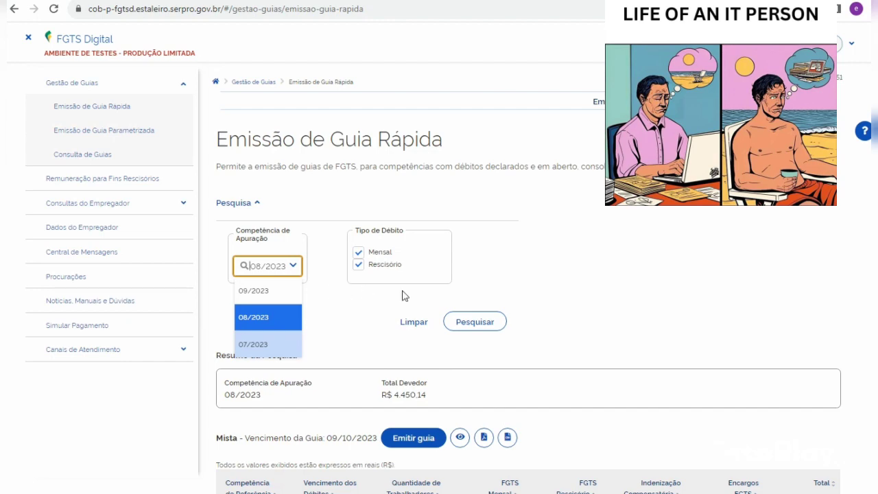
{"action": "scroll", "coordinate": [563, 278], "scroll_direction": "down", "scroll_amount": 2}
{"action": "scroll", "coordinate": [562, 279], "scroll_direction": "up", "scroll_amount": 2}
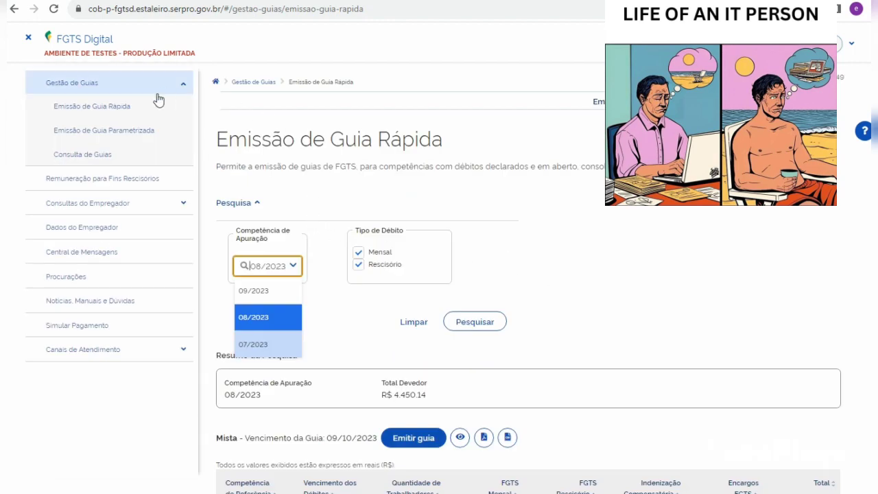
{"action": "left_click", "coordinate": [112, 153]}
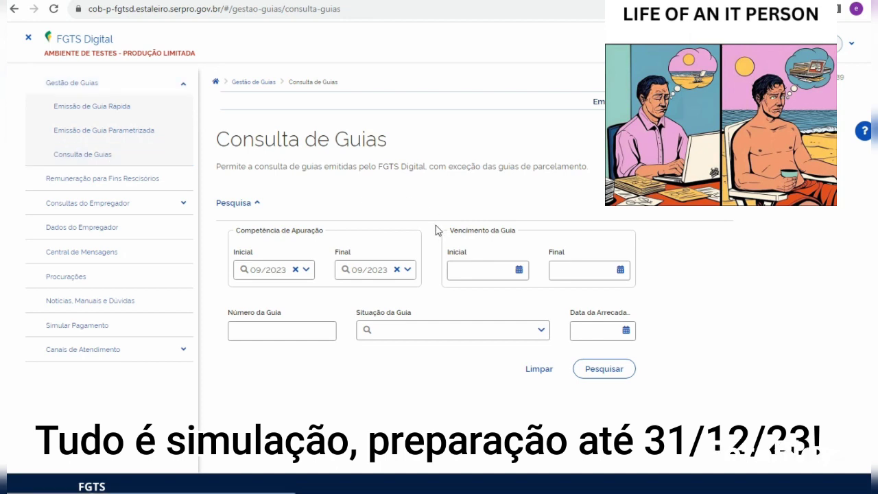
{"action": "left_click", "coordinate": [514, 276]}
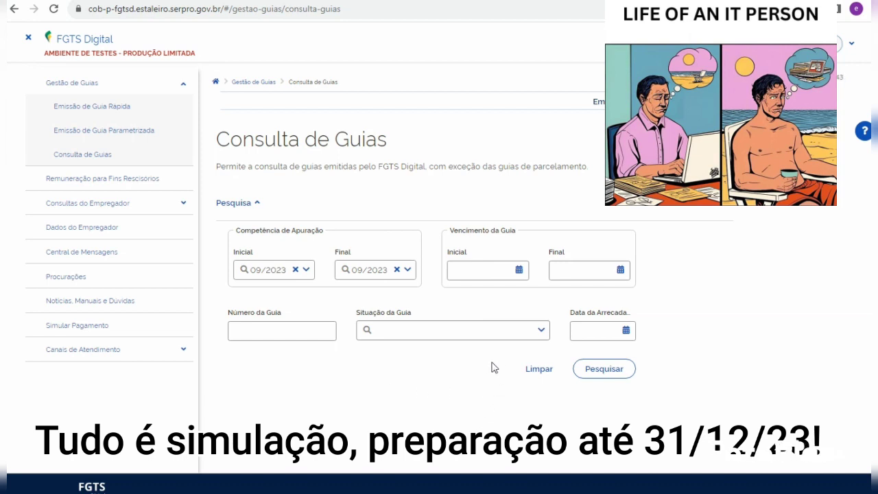
Search competência 09/2023 again in Emissão de Guia Rápida and examine the Indenização Compensatória and FGTS Rescisório amounts
{"action": "left_click", "coordinate": [118, 108]}
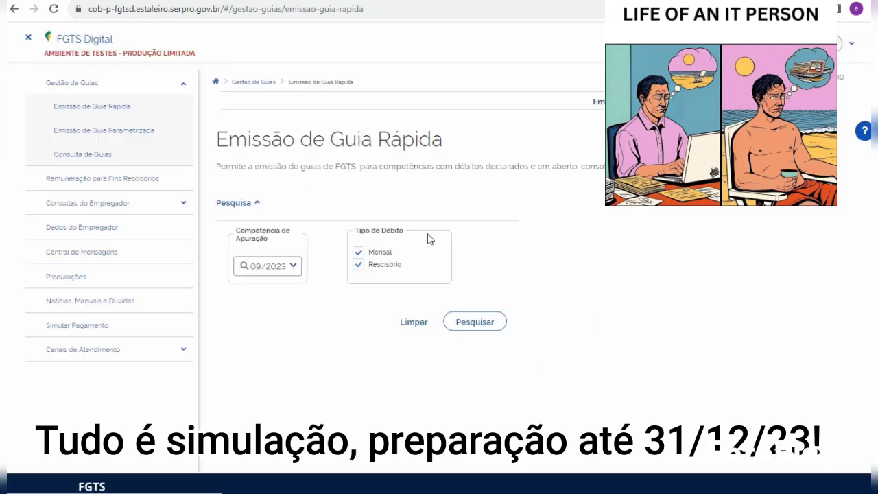
{"action": "left_click", "coordinate": [486, 323]}
{"action": "scroll", "coordinate": [598, 441], "scroll_direction": "down", "scroll_amount": 3}
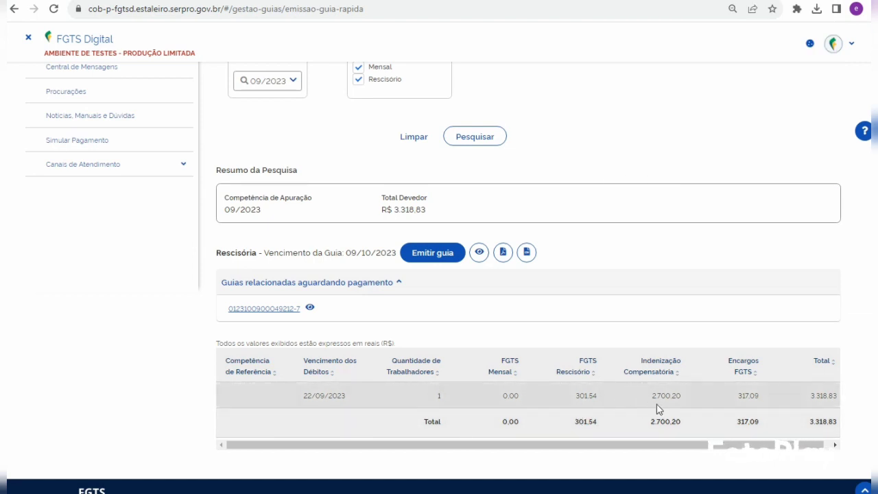
{"action": "left_click_drag", "start_coordinate": [637, 400], "coordinate": [679, 395]}
{"action": "left_click_drag", "start_coordinate": [567, 398], "coordinate": [608, 407]}
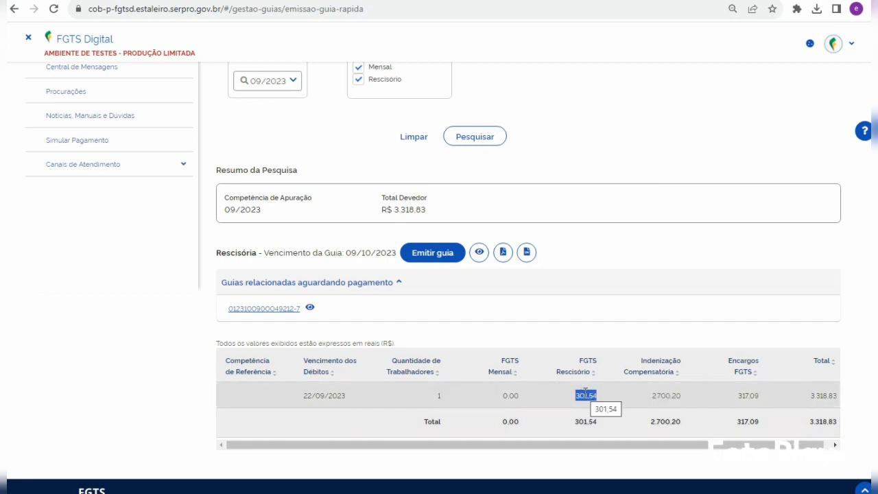
{"action": "scroll", "coordinate": [585, 401], "scroll_direction": "up", "scroll_amount": 1}
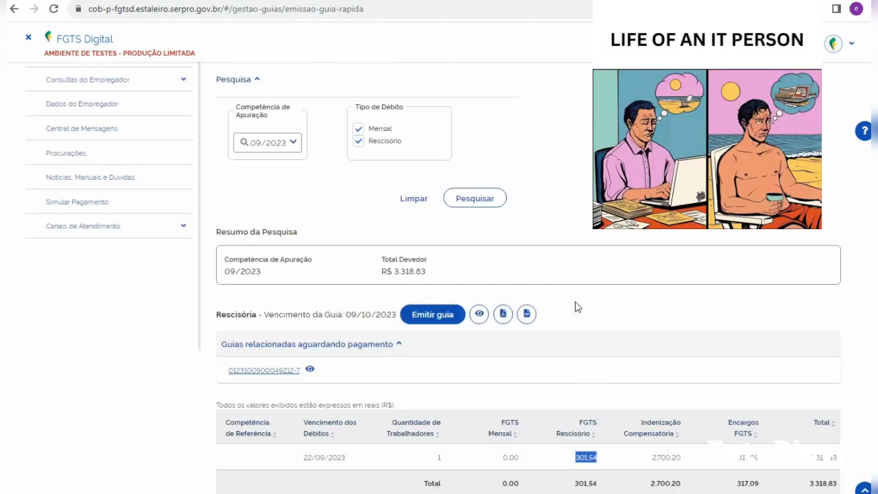
{"action": "scroll", "coordinate": [575, 307], "scroll_direction": "down", "scroll_amount": 1}
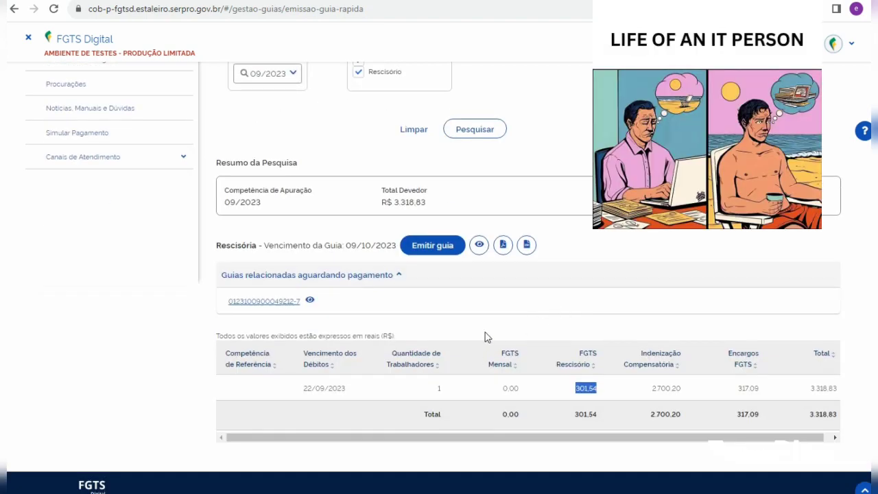
{"action": "scroll", "coordinate": [486, 336], "scroll_direction": "up", "scroll_amount": 3}
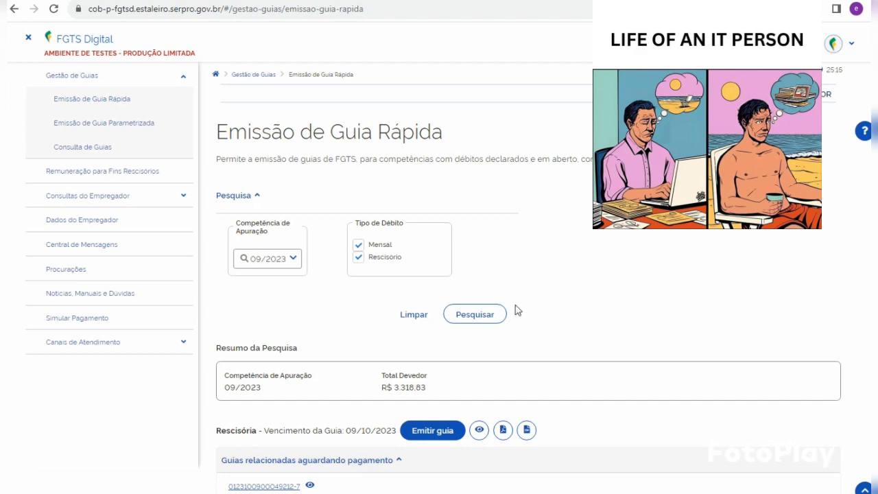
{"action": "scroll", "coordinate": [529, 295], "scroll_direction": "down", "scroll_amount": 2}
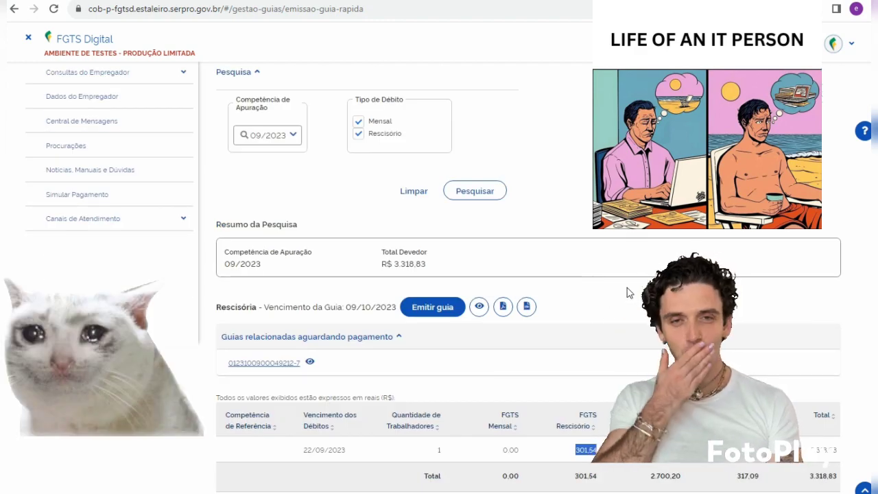
{"action": "scroll", "coordinate": [514, 308], "scroll_direction": "up", "scroll_amount": 2}
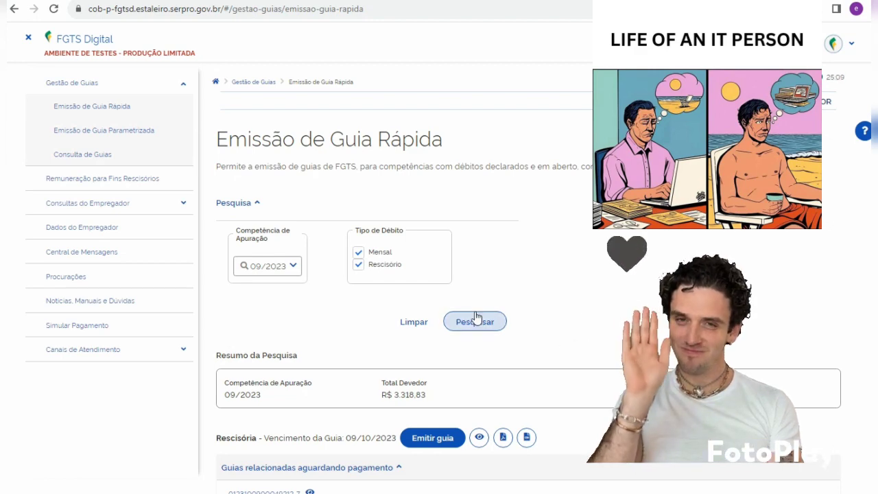
{"action": "scroll", "coordinate": [597, 304], "scroll_direction": "down", "scroll_amount": 2}
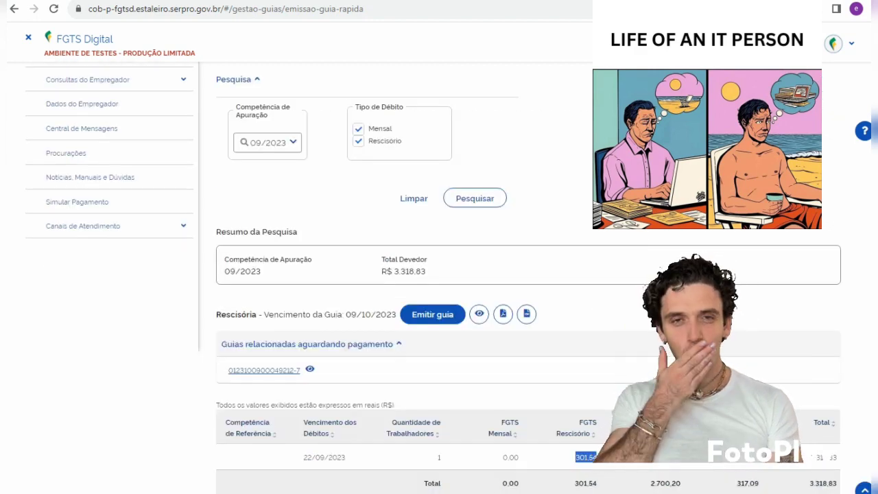